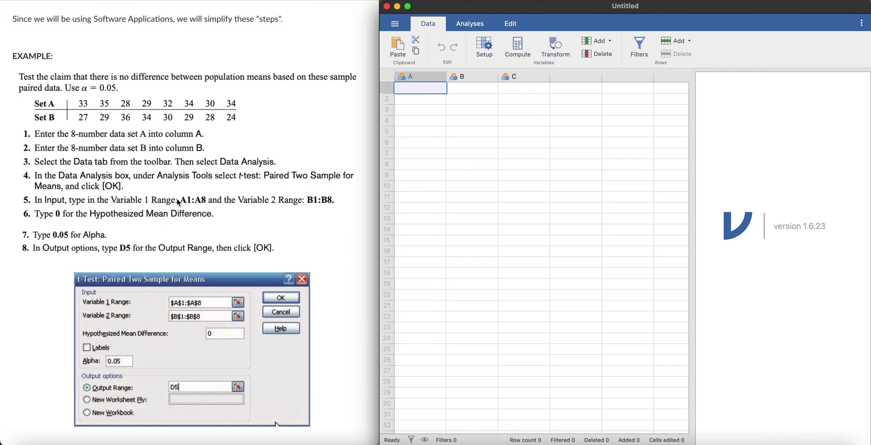
Rename column A to 'Set A' and set its measure type to Continuous
click(172, 132)
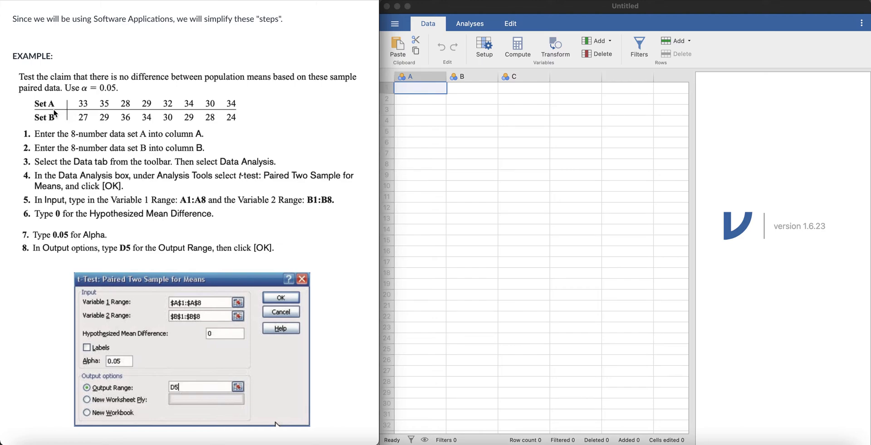
click(429, 122)
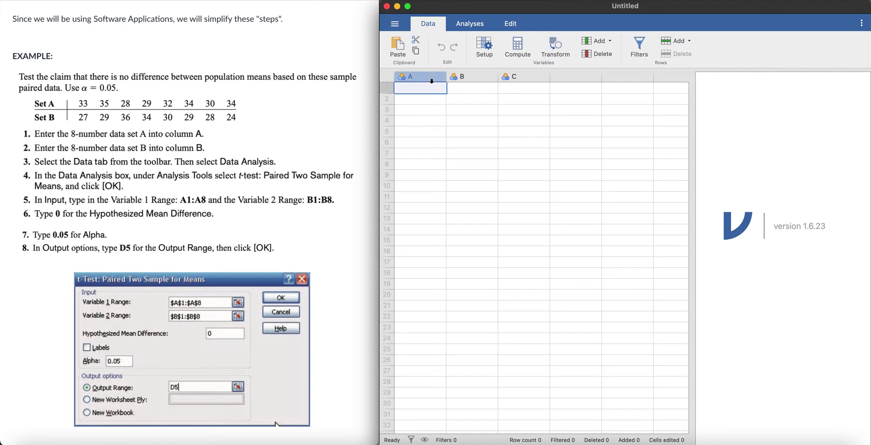
double_click(431, 81)
click(524, 93)
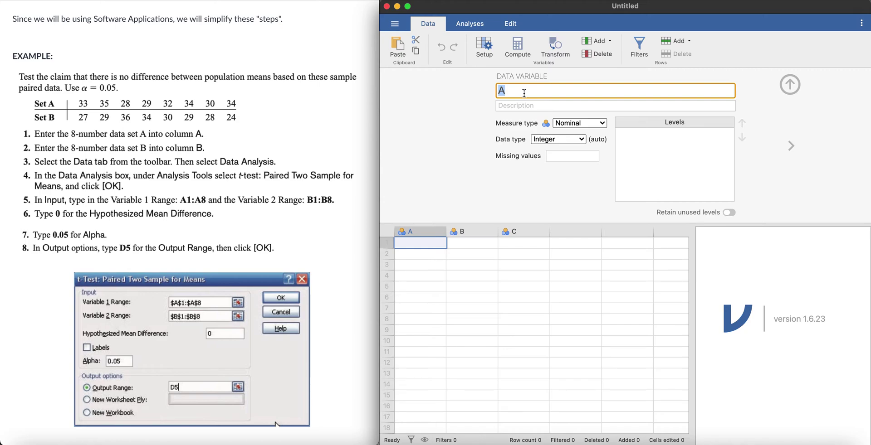
text(Set A)
click(599, 124)
click(592, 164)
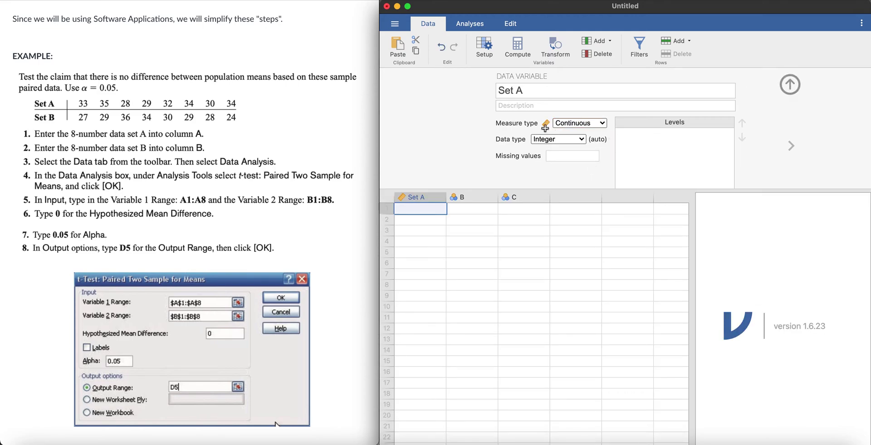
Rename column B to 'Set B', make it Continuous, and close the variable settings
double_click(470, 78)
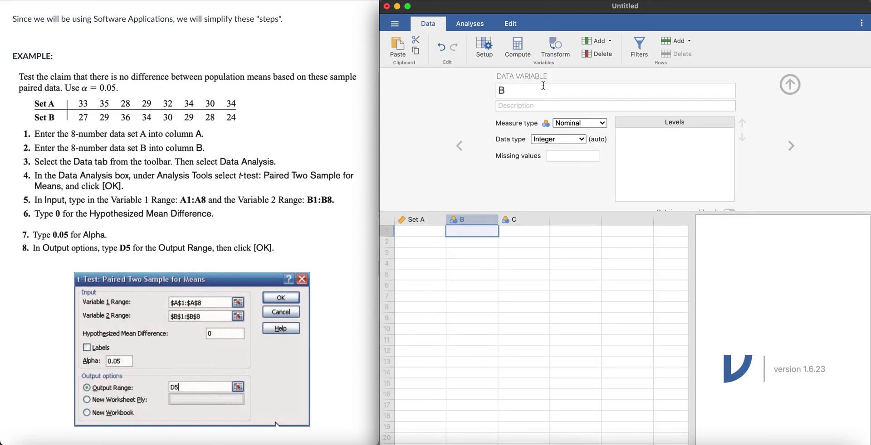
double_click(543, 85)
text(Set B)
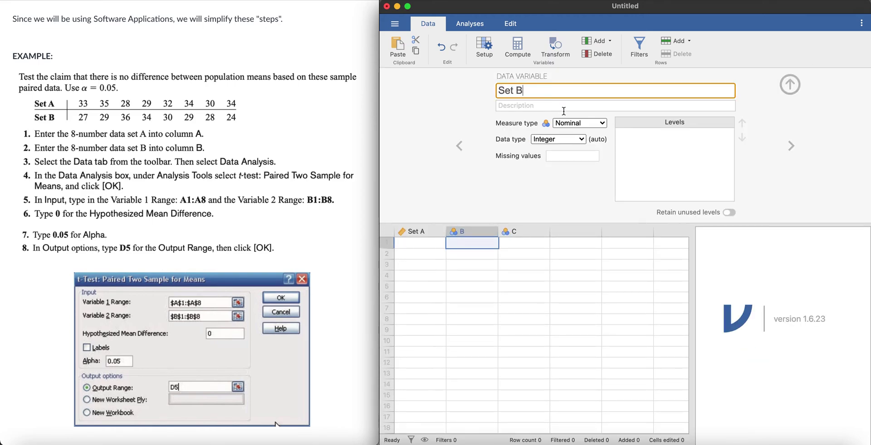
click(580, 123)
click(586, 161)
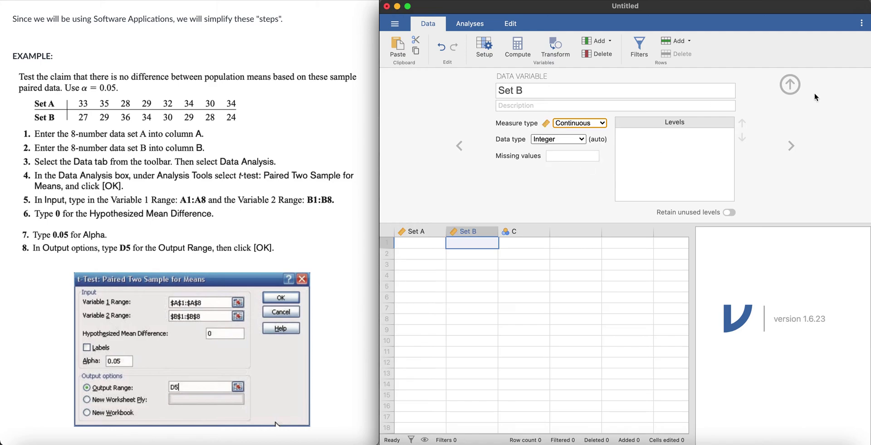
click(789, 84)
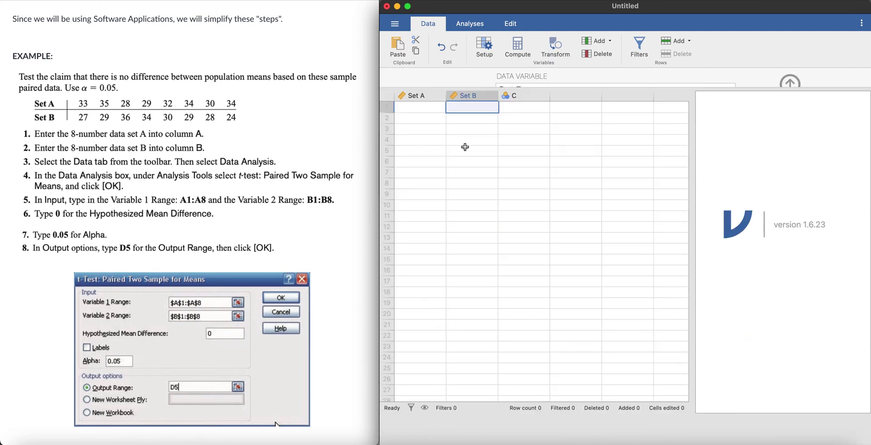
Enter rows 1–4 as Set A/Set B pairs: 33/27, 35/29, 28/36, 29/34
click(438, 89)
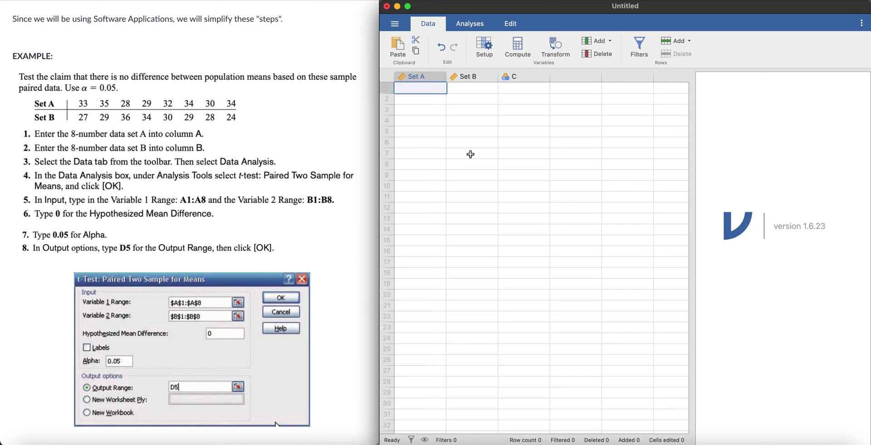
text(33)
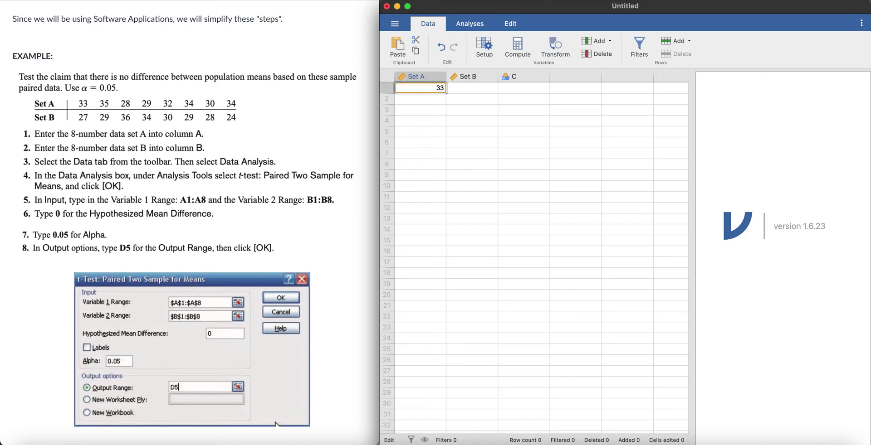
key(Tab)
text(27)
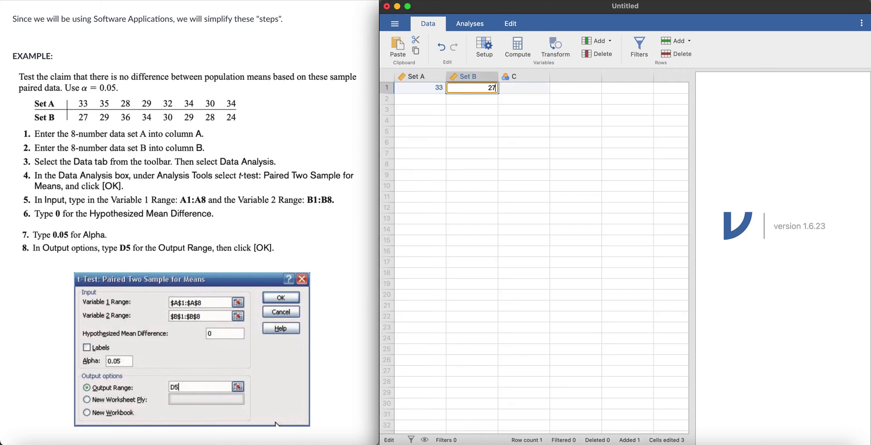
key(Return)
text(35)
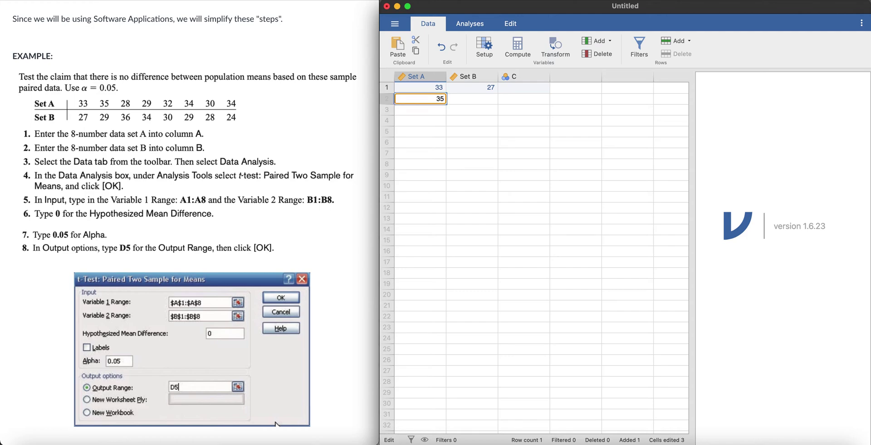
key(Tab)
text(29)
key(Return)
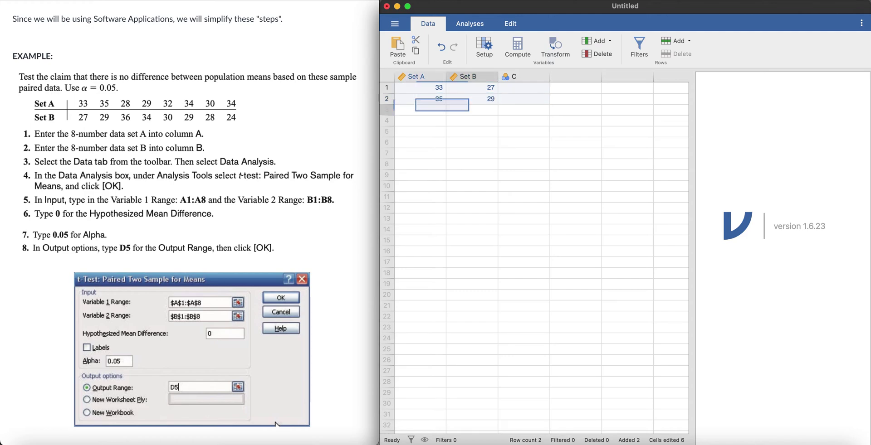
text(28)
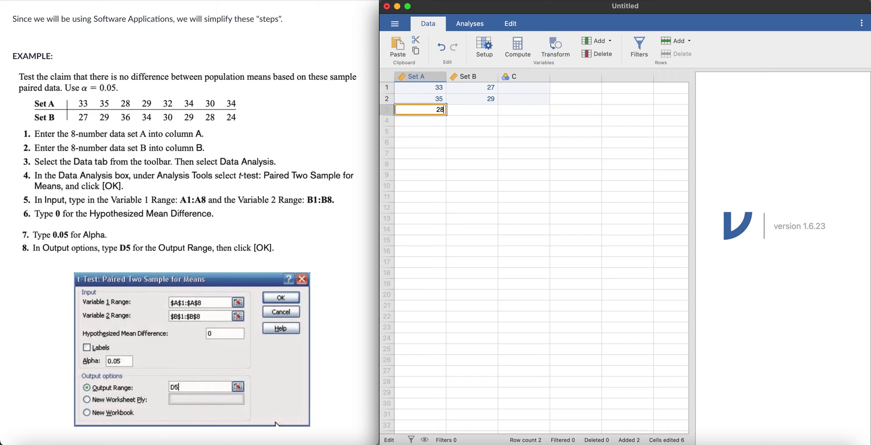
key(Tab)
text(36)
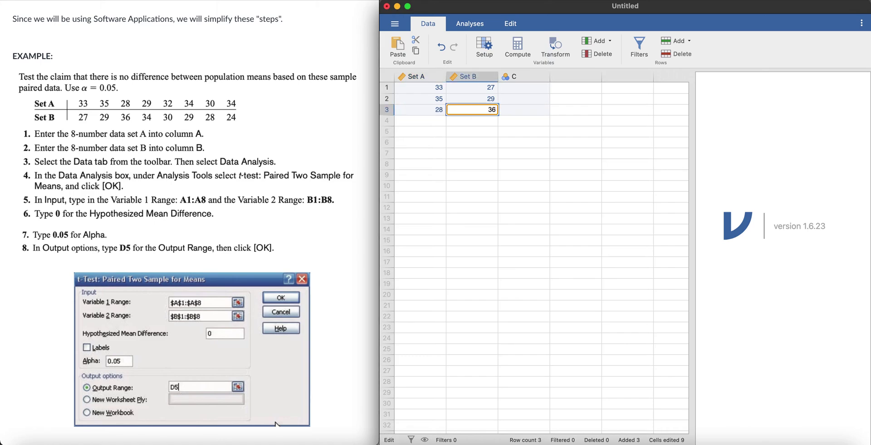
key(Return)
text(29)
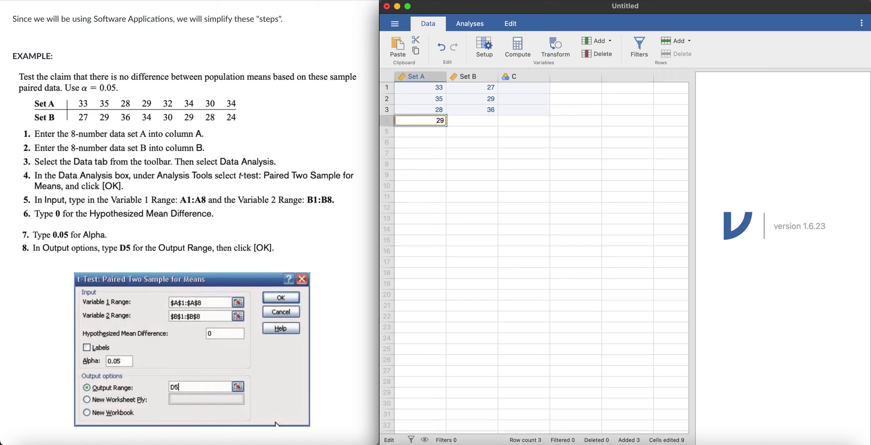
key(Tab)
text(34)
key(Return)
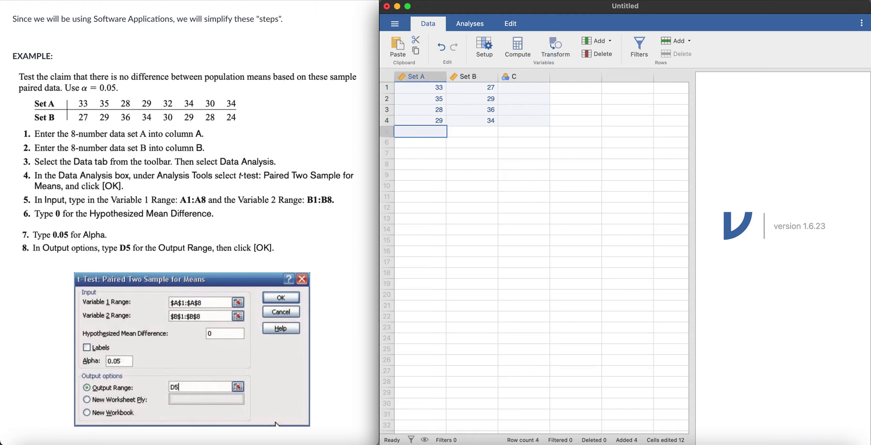
Enter rows 5–8 as Set A/Set B pairs: 32/30, 34/29, 30/28, 34/24
text(32)
key(Tab)
text(30)
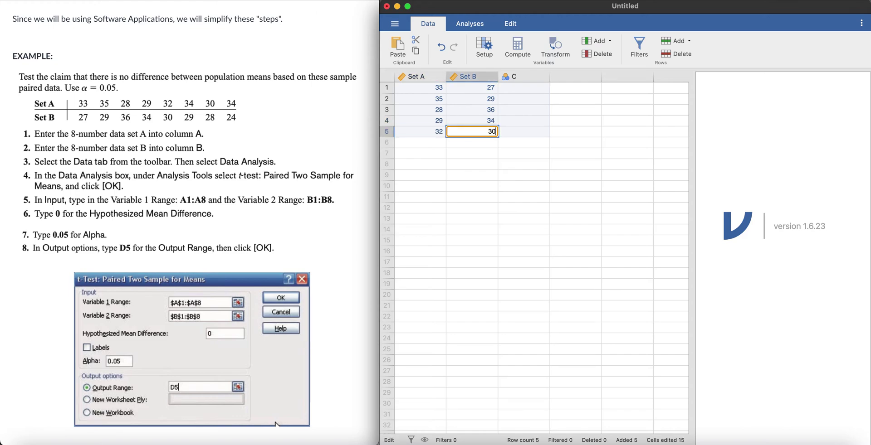
key(Return)
text(34)
key(Tab)
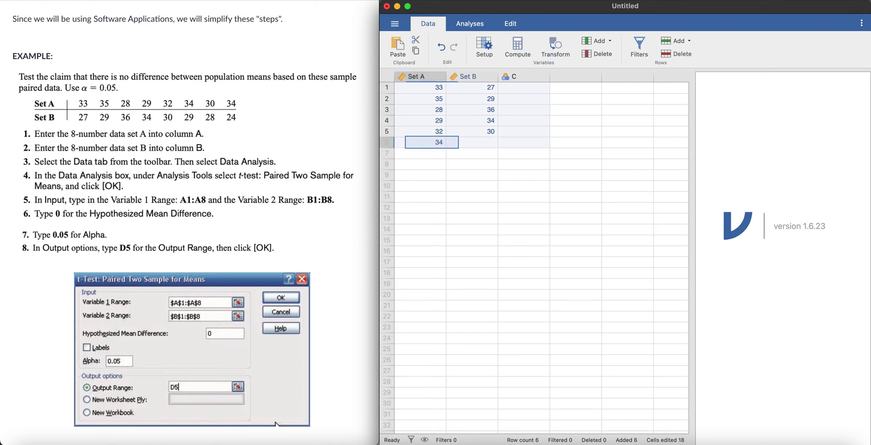
text(29)
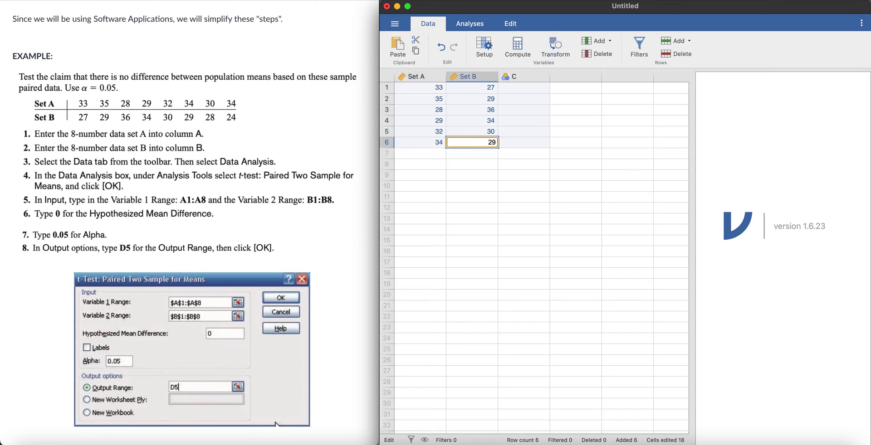
key(Return)
text(30)
key(Tab)
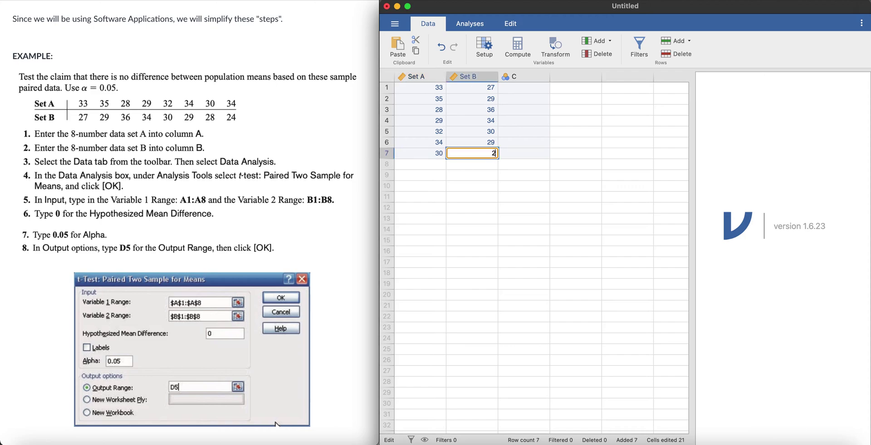
text(28)
key(Return)
text(34)
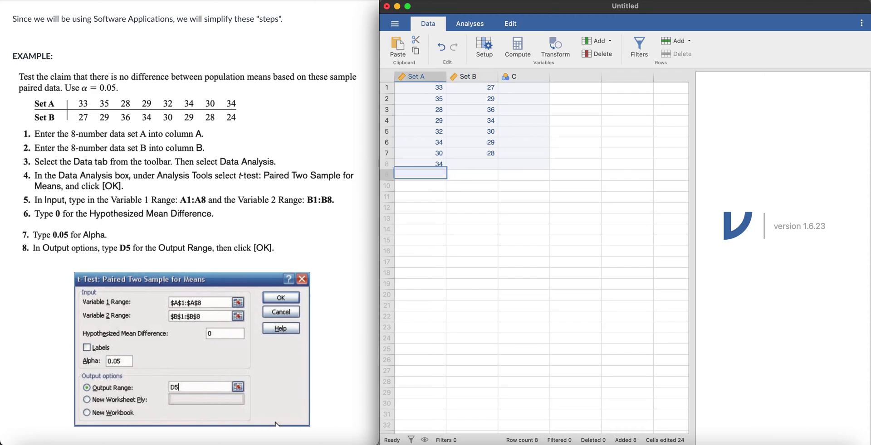
key(Tab)
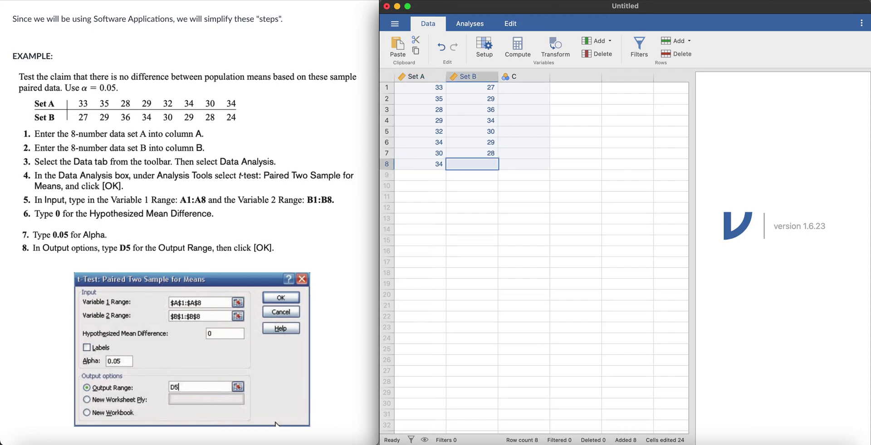
text(24)
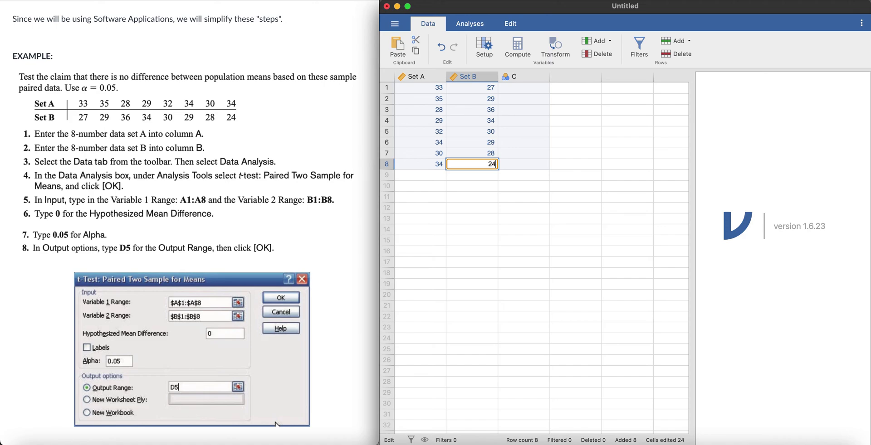
key(Return)
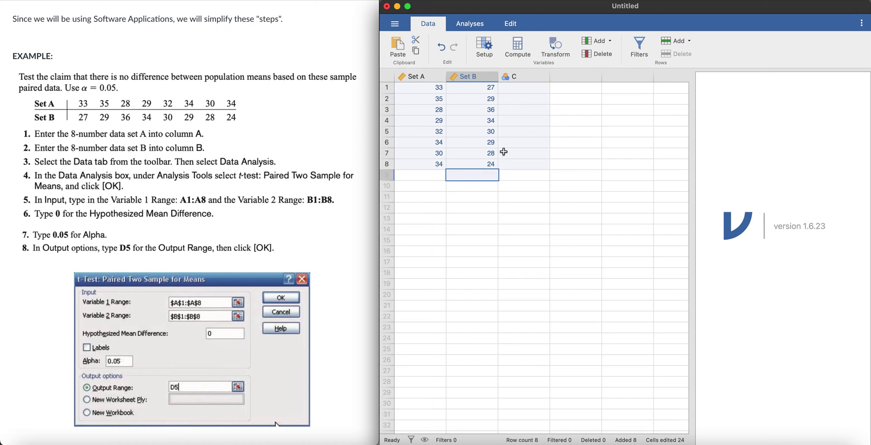
Start a Paired Samples T-Test from the Analyses T-Tests menu
click(469, 25)
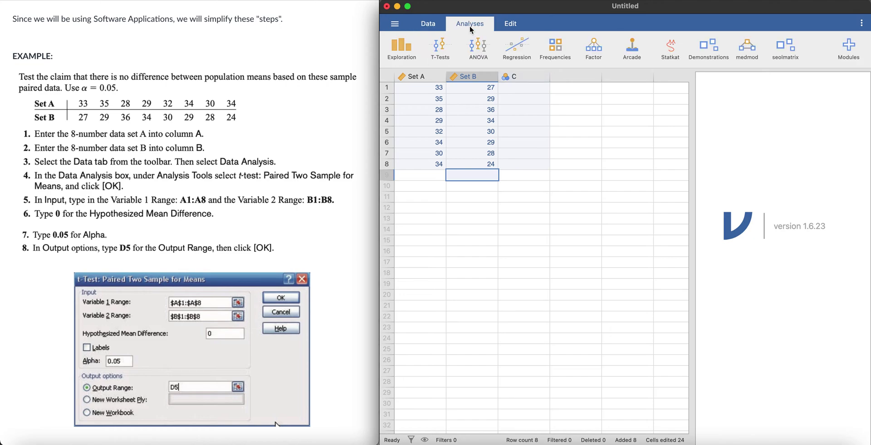
click(452, 50)
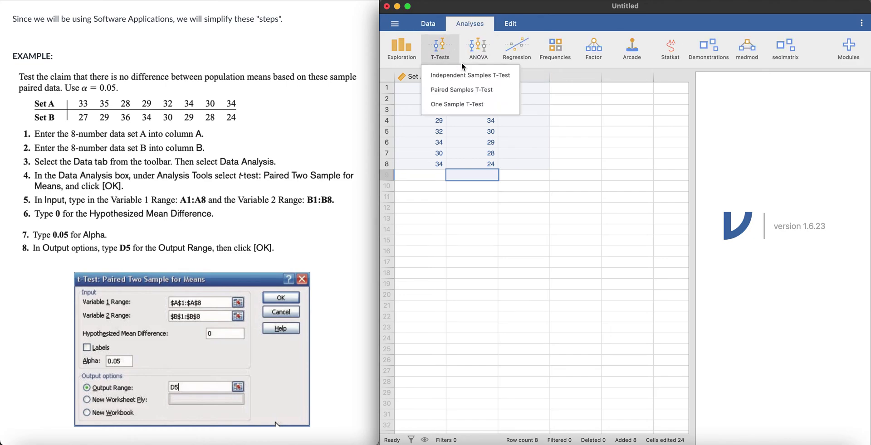
click(500, 89)
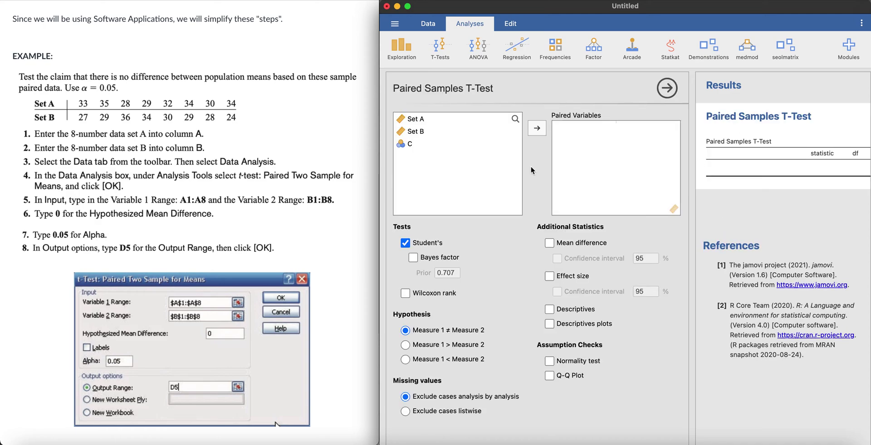
Pair Set A with Set B as paired variables and tick Descriptives
click(476, 122)
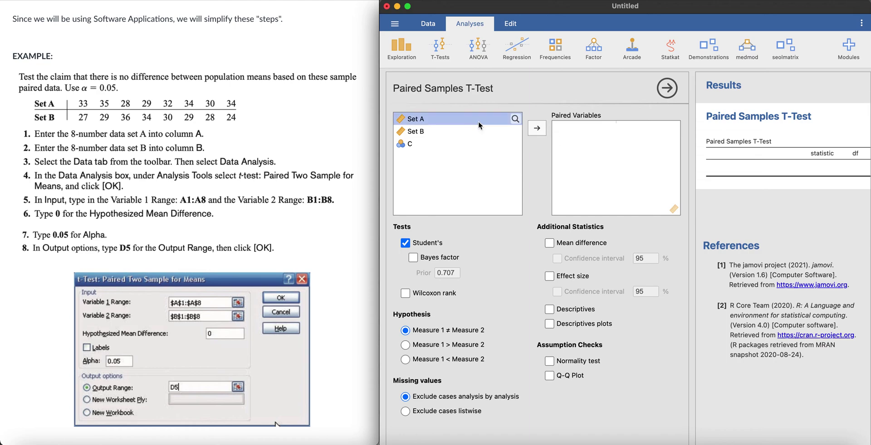
click(534, 122)
click(534, 122)
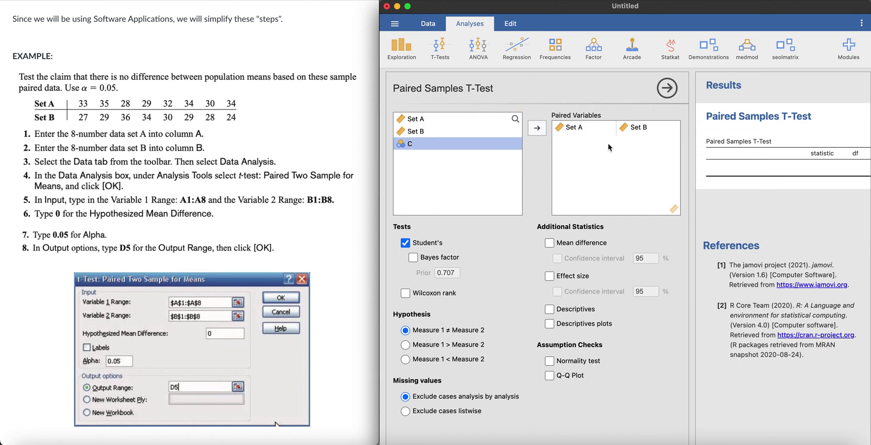
click(586, 126)
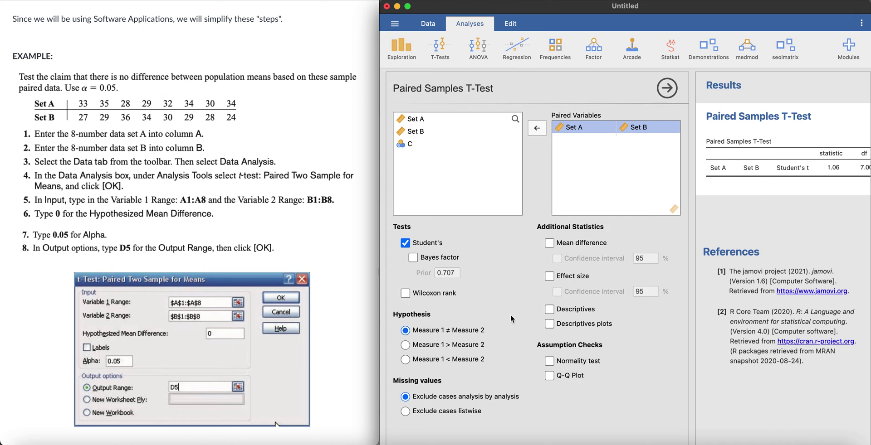
click(571, 310)
Drag jamovi's left edge leftward so the full t-test row and Descriptives table show
drag(380, 174, 317, 179)
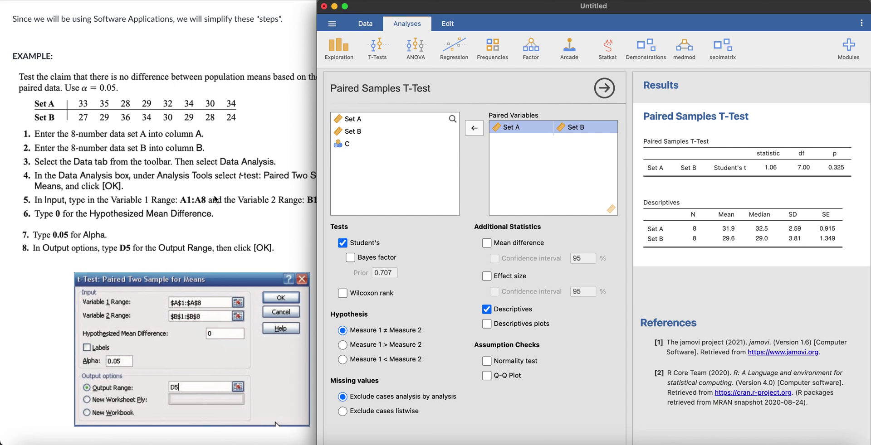
Narrow jamovi beside the textbook and scroll Results right to show p and SE columns
scroll(215, 199, down, 10)
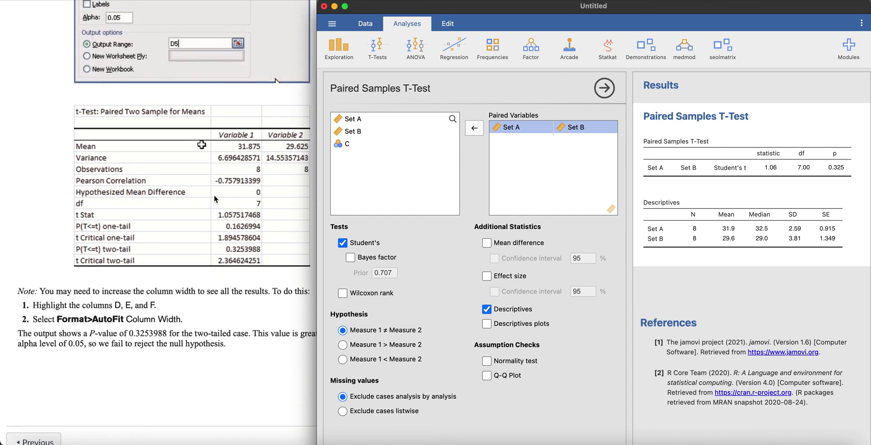
scroll(213, 194, up, 1)
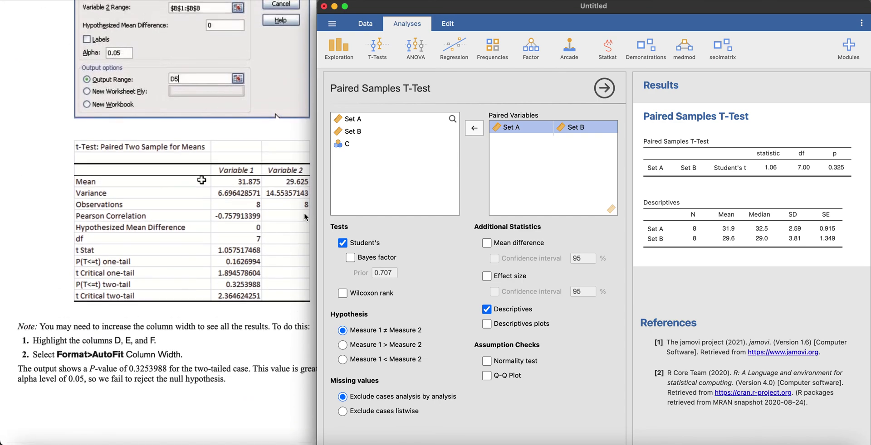
drag(316, 212, 379, 222)
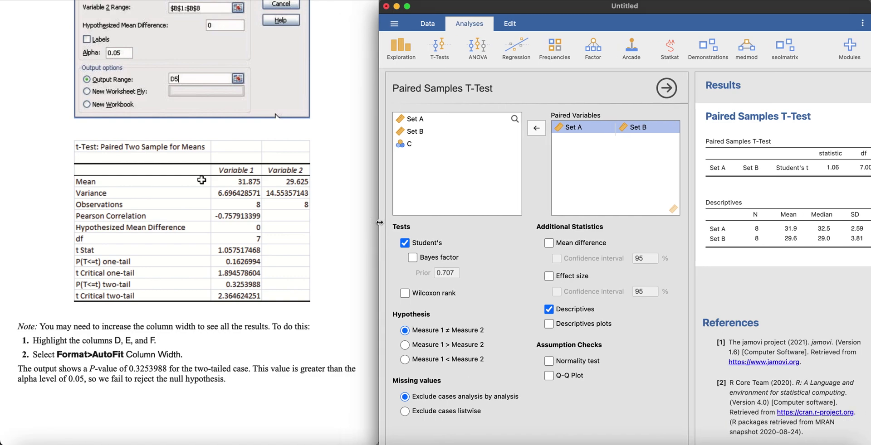
scroll(749, 190, right, 5)
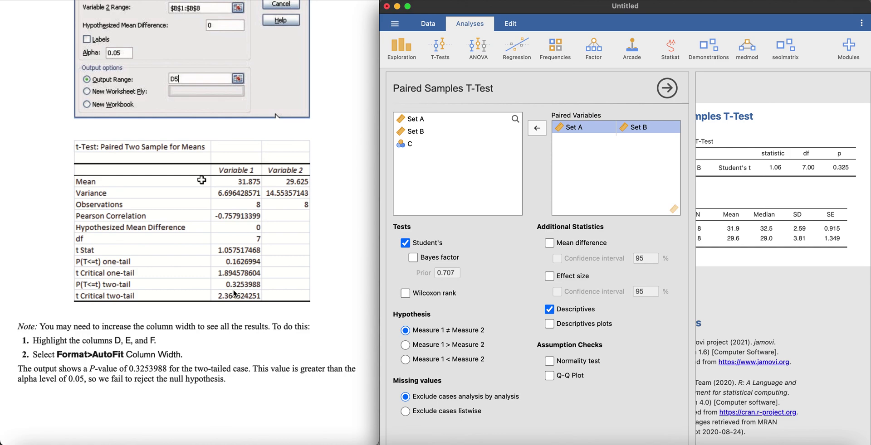
click(255, 290)
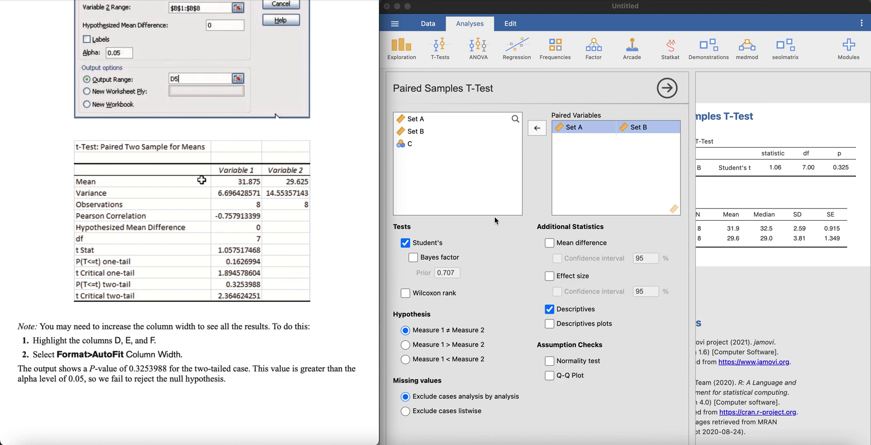
click(548, 94)
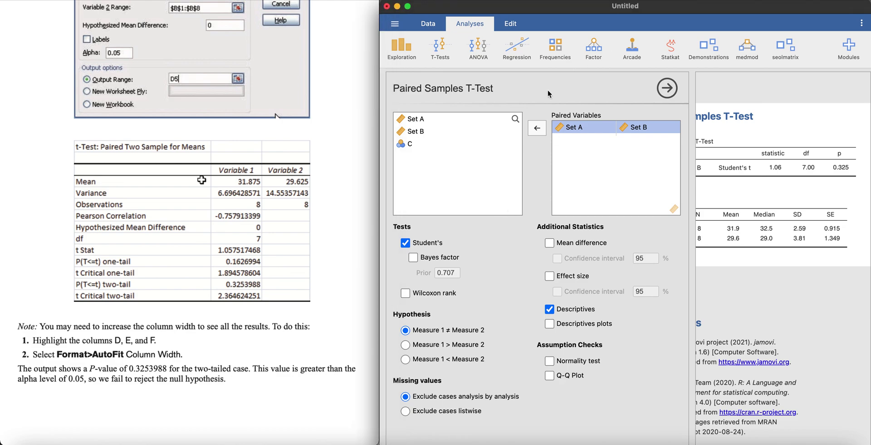